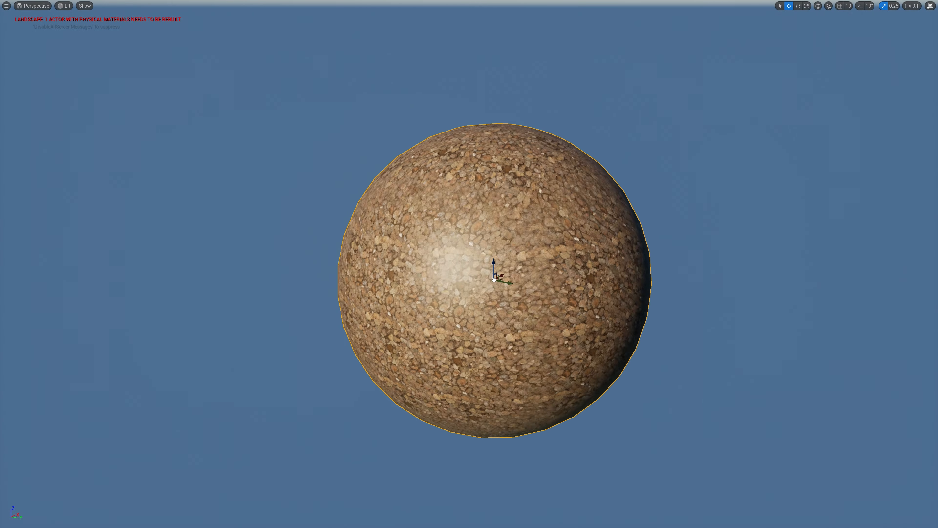
Step: Examine the projected material on the sphere from several angles, checking how the texture is oriented across its sides
drag(495, 280, 481, 233)
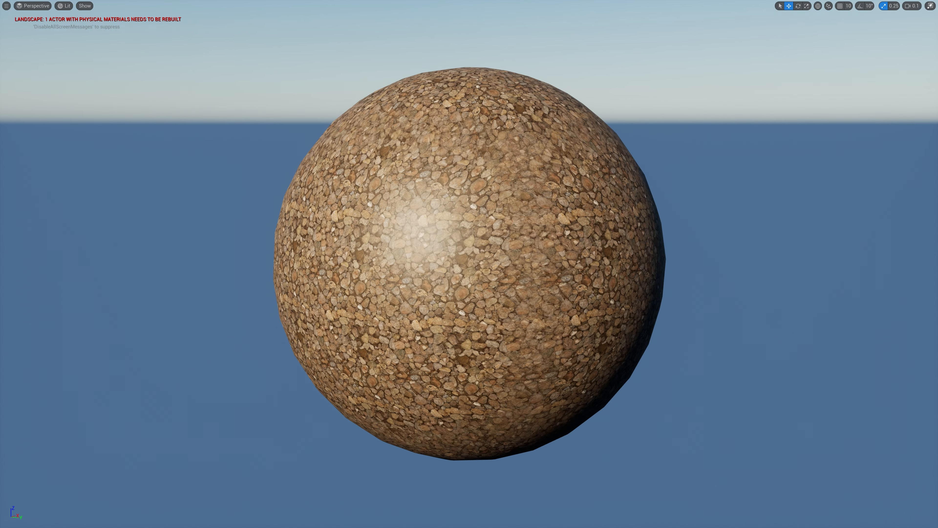
alt+drag(469, 264, 493, 239)
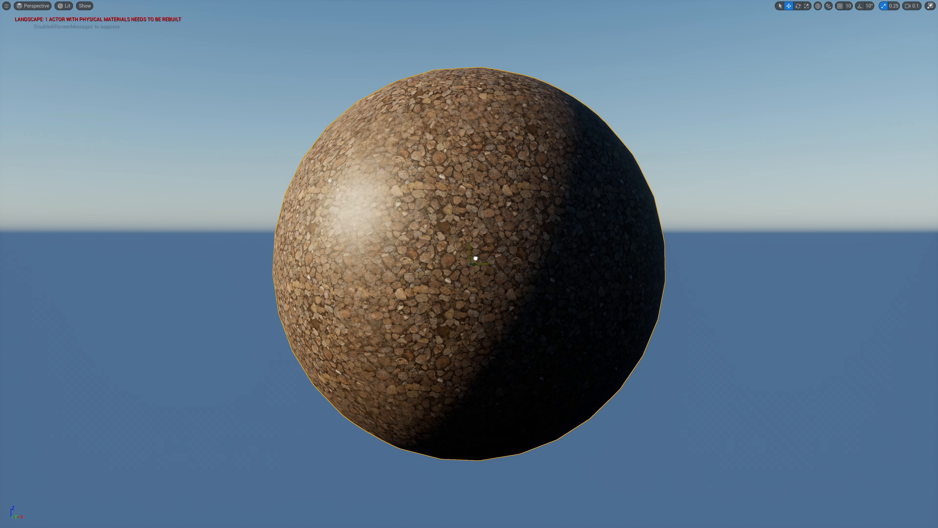
mouse_move(476, 256)
alt+mouse_down()
mouse_move(480, 279)
mouse_move(448, 287)
mouse_move(442, 261)
mouse_move(475, 238)
mouse_move(504, 257)
mouse_move(489, 265)
mouse_move(485, 257)
alt+mouse_up()
click(449, 287)
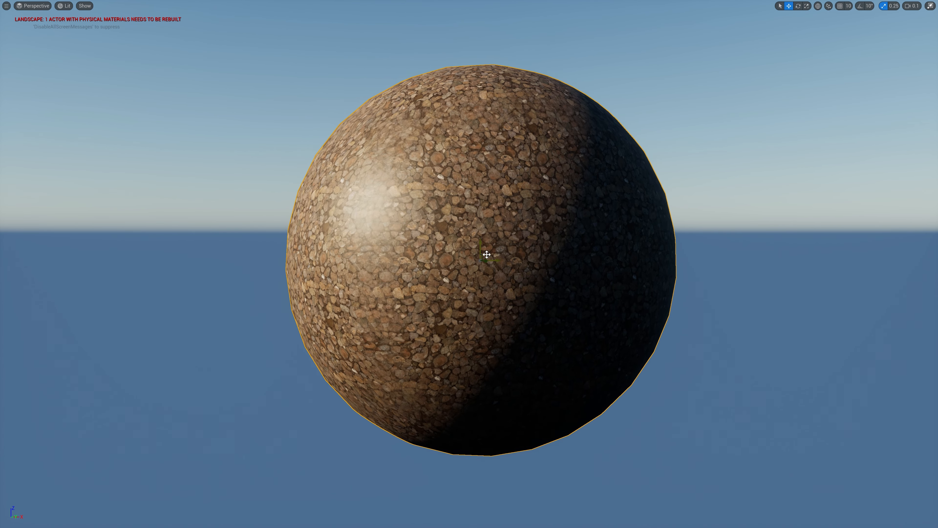
key(Escape)
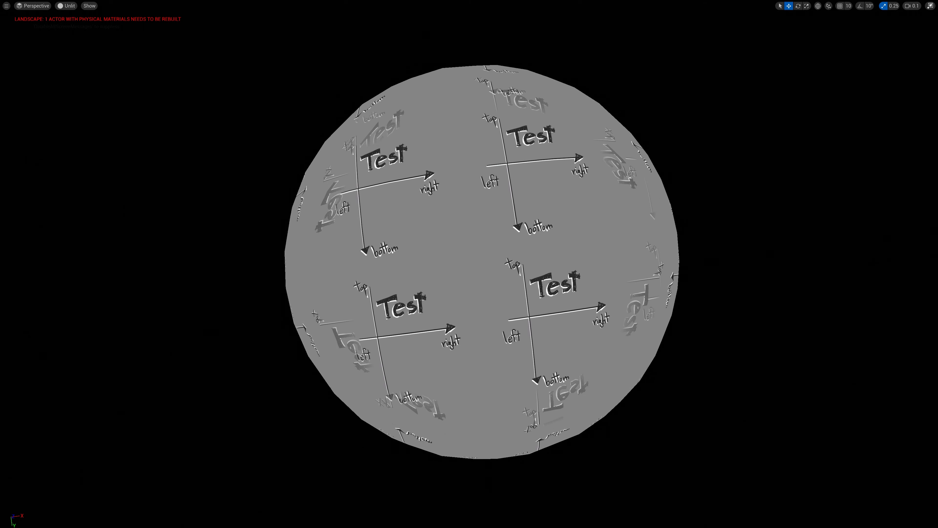
alt+drag(476, 264, 462, 286)
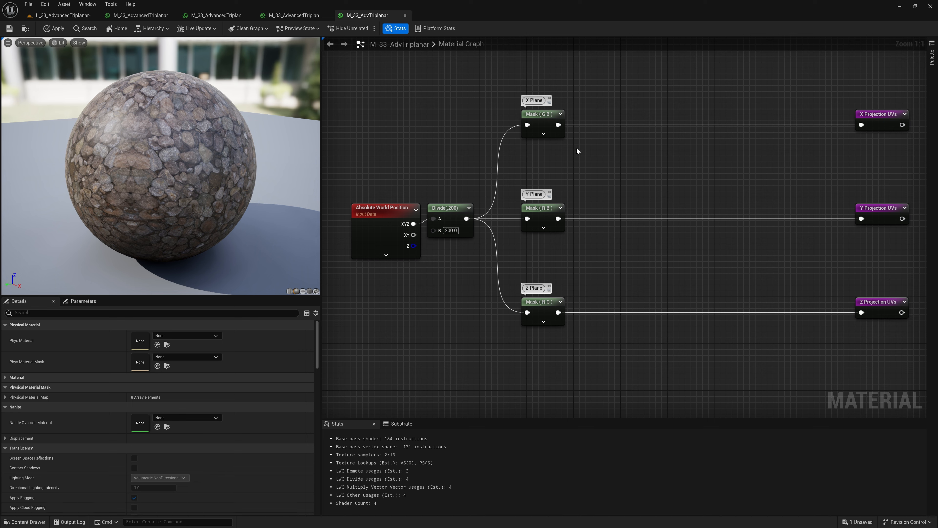
Step: Preview the X Plane Mask (G B) node on the material preview sphere and face the side it projects onto
right_click(550, 122)
click(585, 139)
click(591, 144)
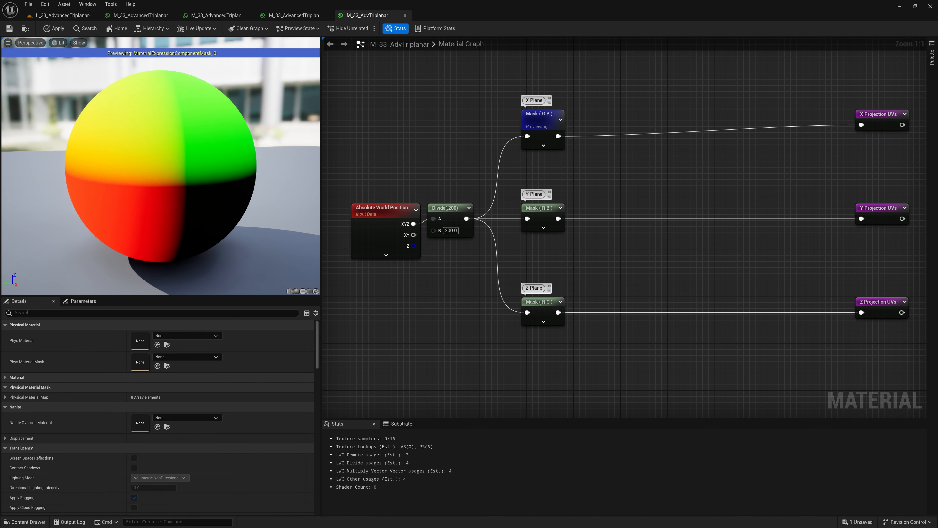
drag(185, 185, 164, 176)
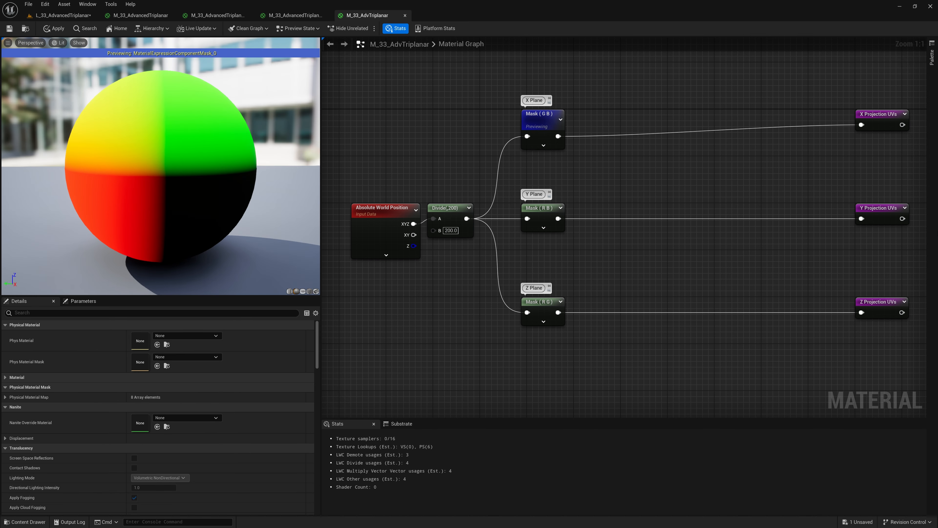
Step: Preview the Z Plane Mask (R G) node and inspect the preview sphere from above and below
right_click(547, 309)
click(578, 326)
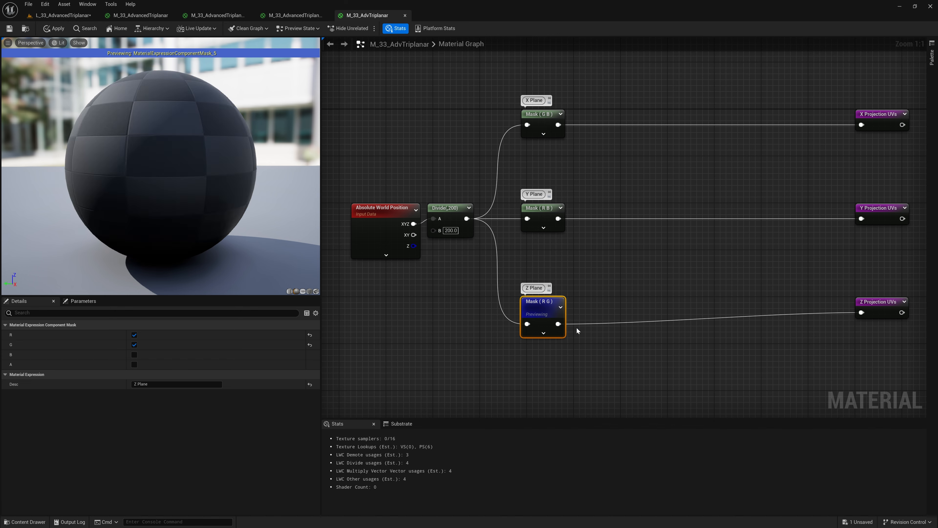
drag(148, 148, 259, 242)
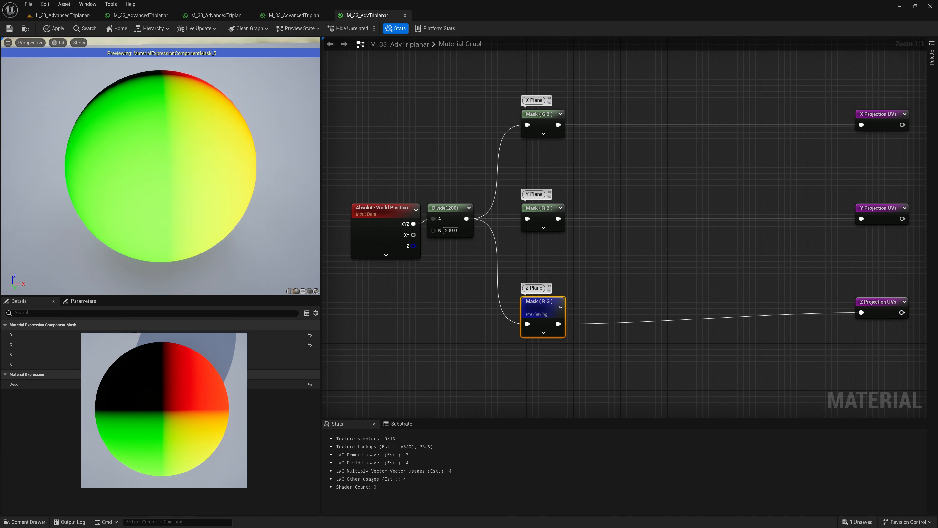
drag(161, 192, 282, 99)
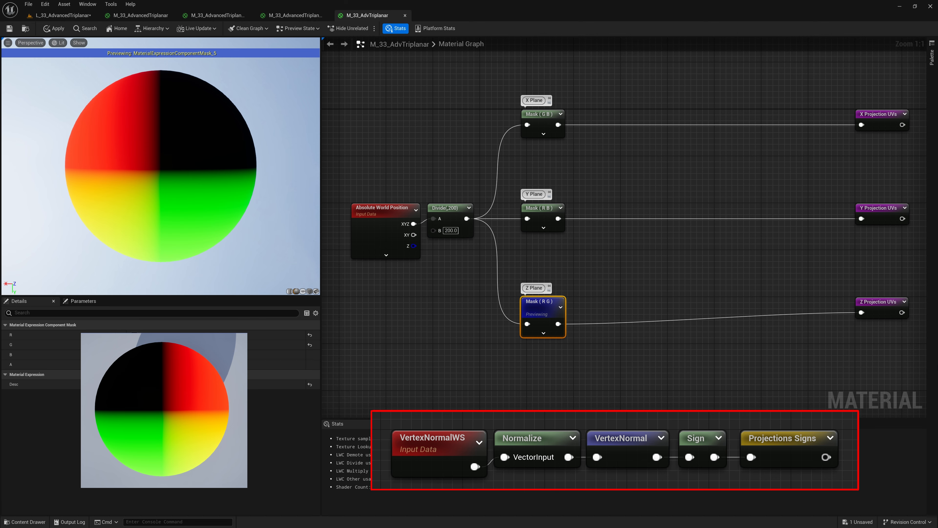
drag(161, 167, 59, 166)
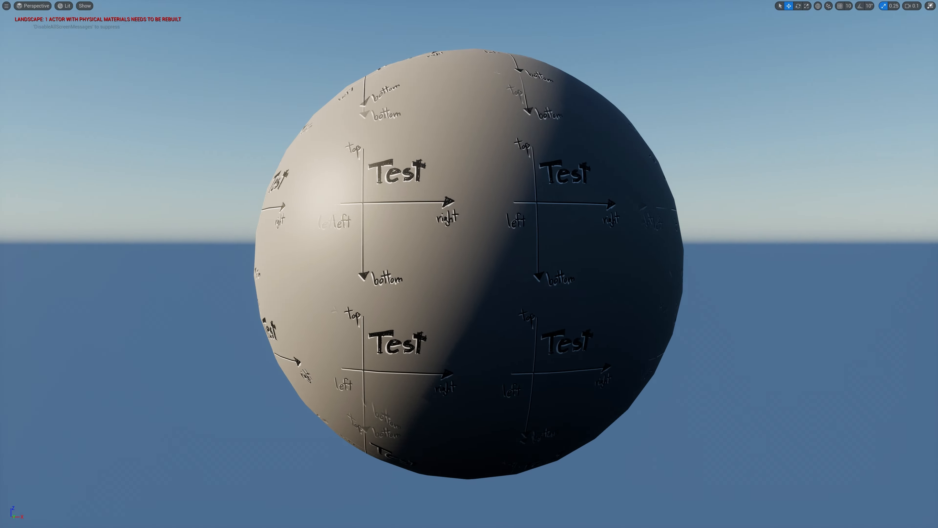
Step: Show the cobblestone sphere in the World Normal buffer visualization
alt+drag(469, 264, 385, 277)
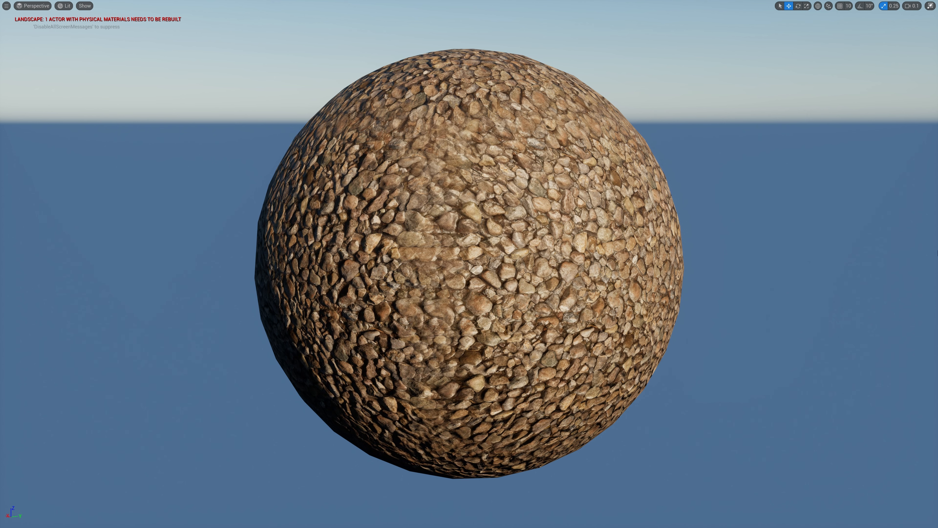
click(64, 6)
mouse_move(88, 123)
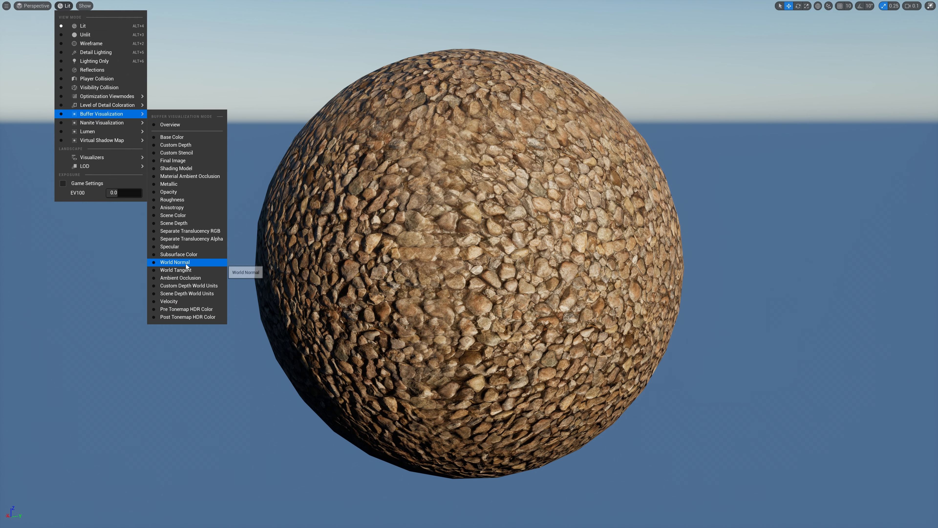
click(223, 263)
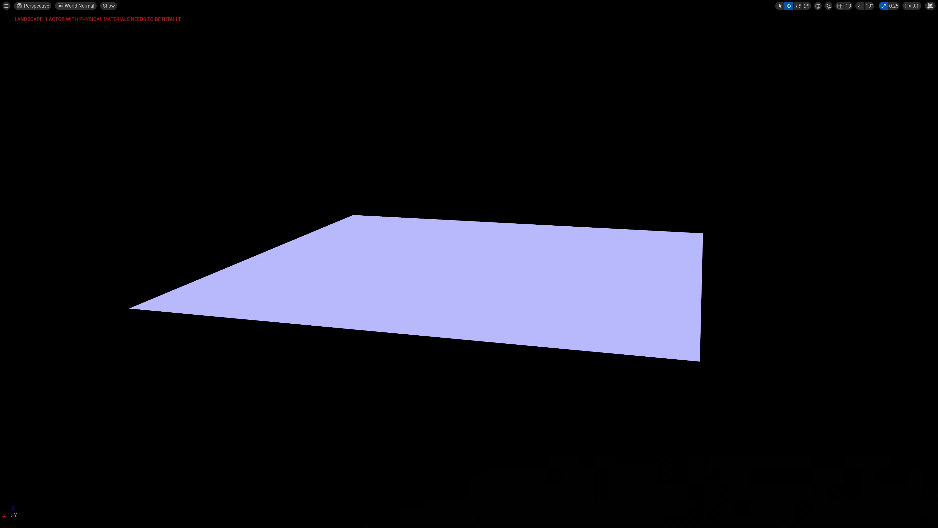
Step: Rotate the flat plane with the sphere-pattern normal map out of its horizontal position around the central sphere
alt+drag(469, 264, 495, 370)
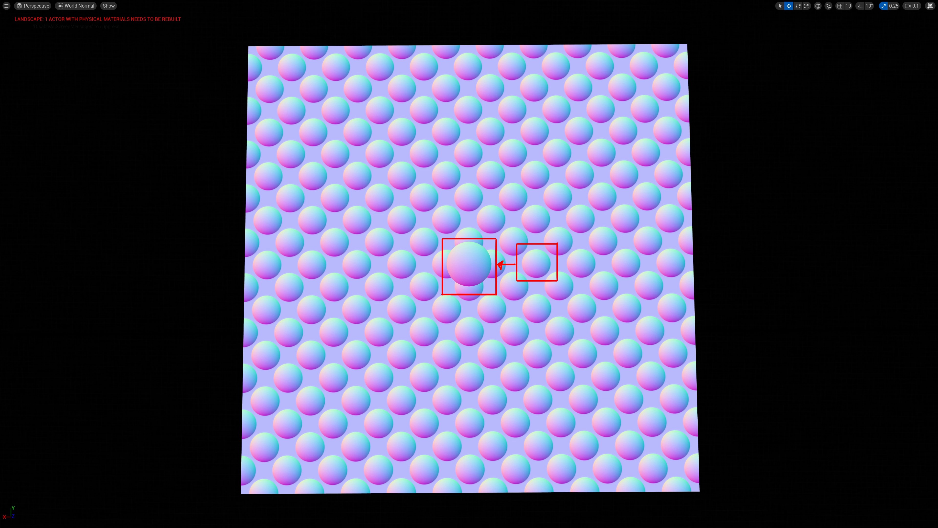
alt+drag(469, 263, 470, 159)
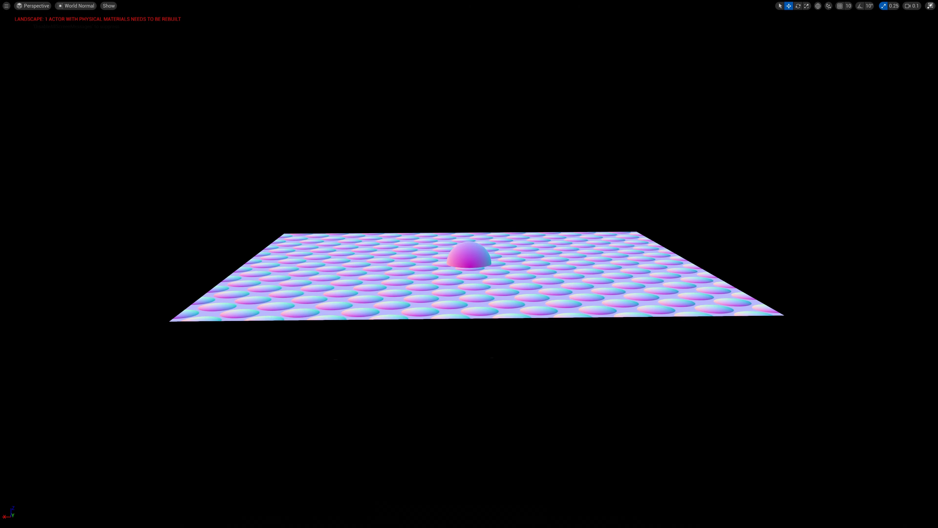
alt+drag(583, 270, 582, 255)
click(582, 270)
key(e)
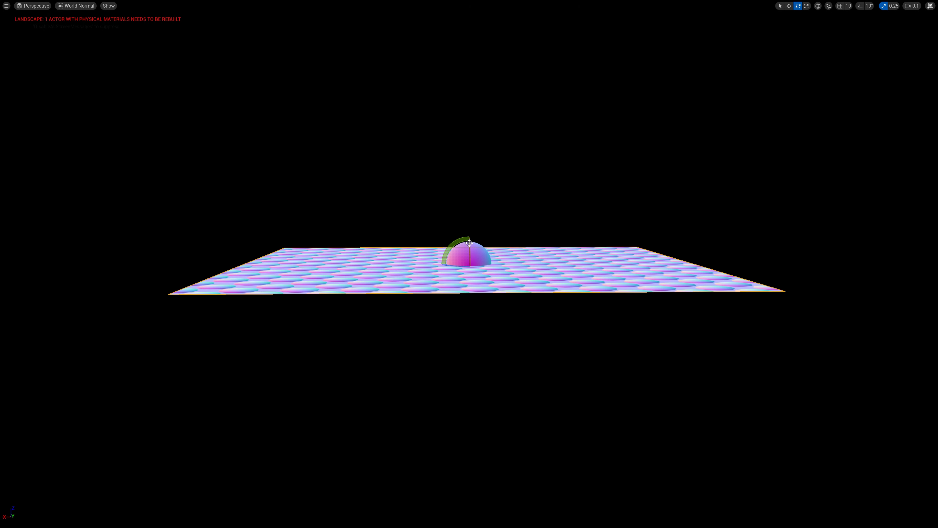
drag(469, 243, 469, 325)
Step: Rotate the patterned plane about its other axes, finishing with a turn of about 83°, to compare its normals with the sphere's
alt+drag(750, 342, 890, 344)
mouse_move(458, 264)
mouse_down()
mouse_move(591, 295)
mouse_move(709, 356)
mouse_move(538, 319)
mouse_up()
right_drag(457, 263, 450, 263)
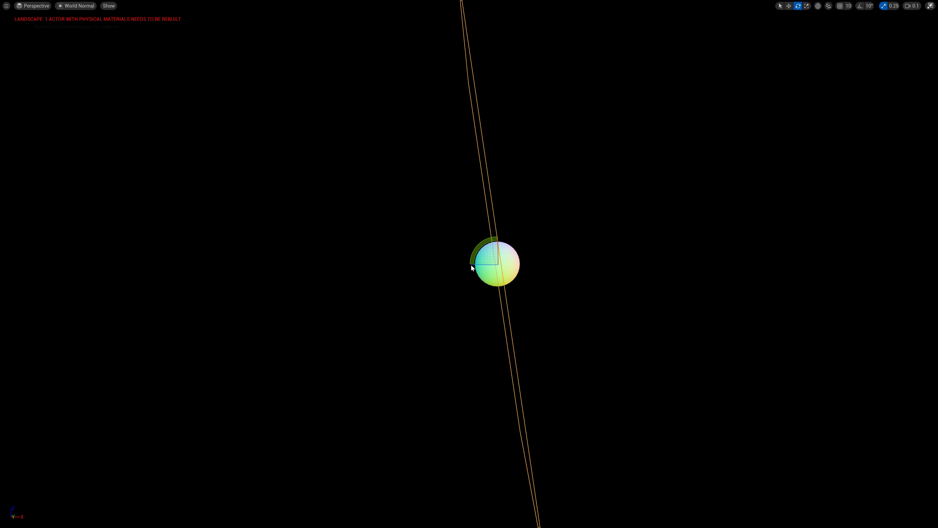
drag(471, 264, 665, 334)
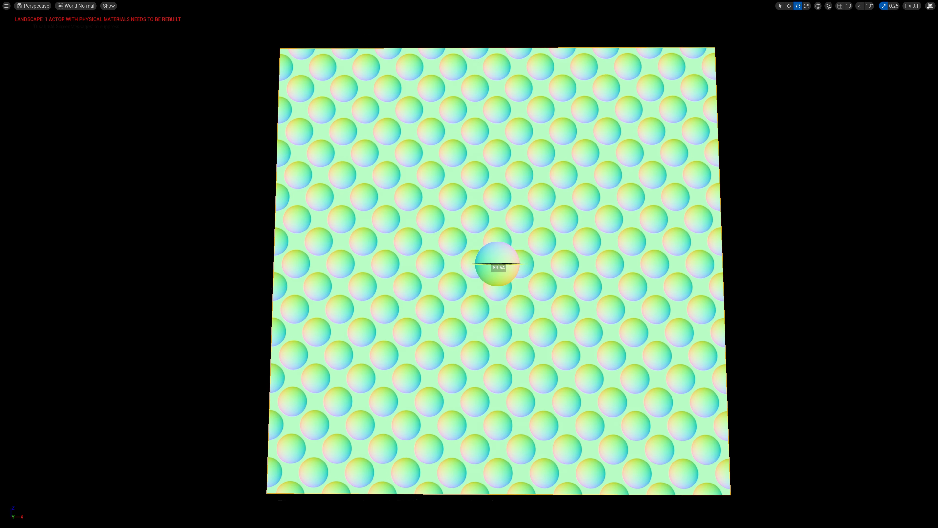
drag(558, 293, 561, 295)
alt+drag(736, 380, 728, 272)
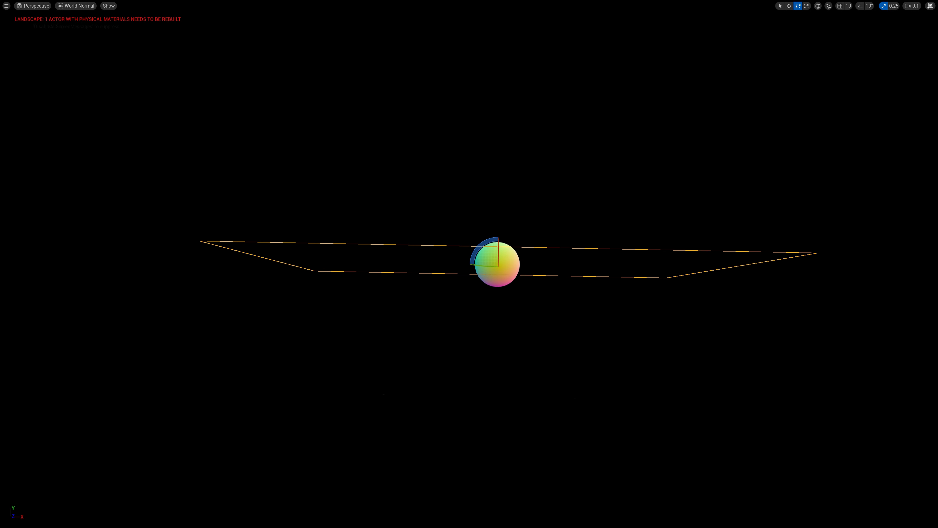
drag(484, 244, 573, 325)
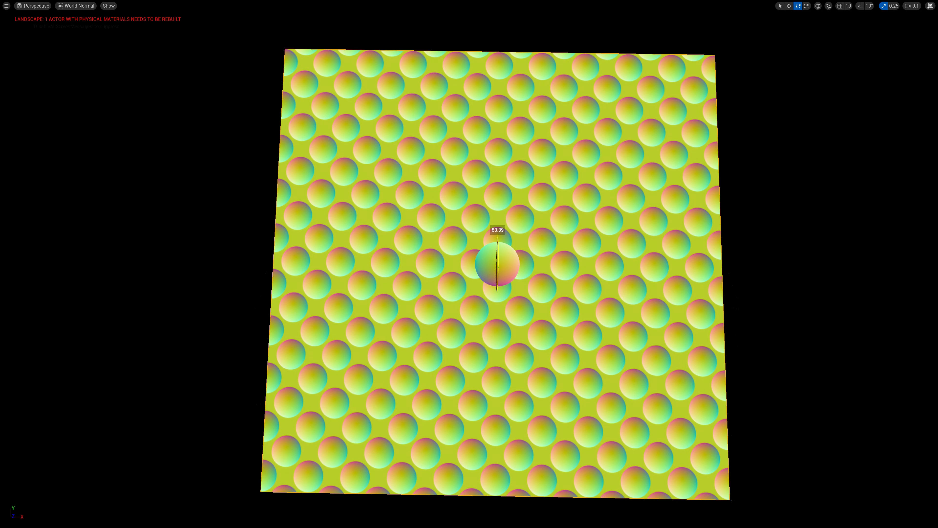
Step: Return the viewport to Lit shading and examine the lighting on the patterned plane
click(76, 6)
click(81, 25)
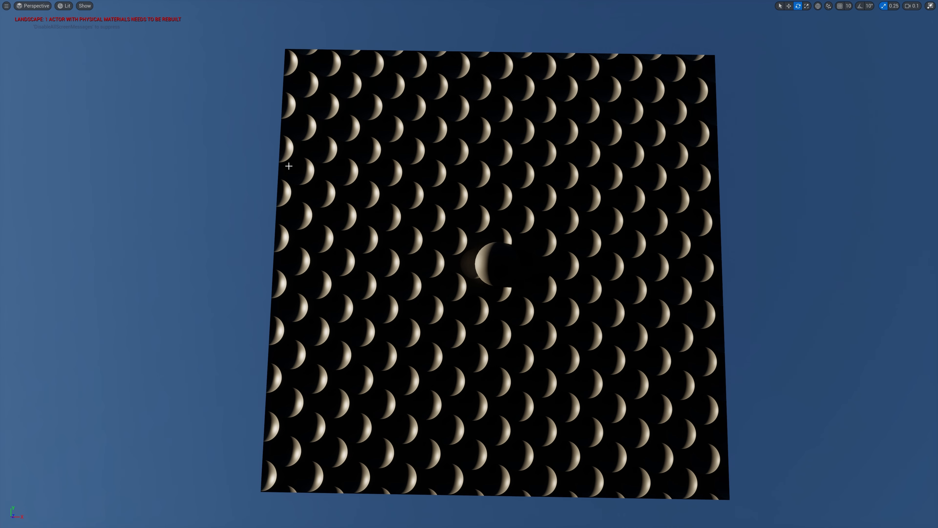
alt+drag(289, 166, 408, 231)
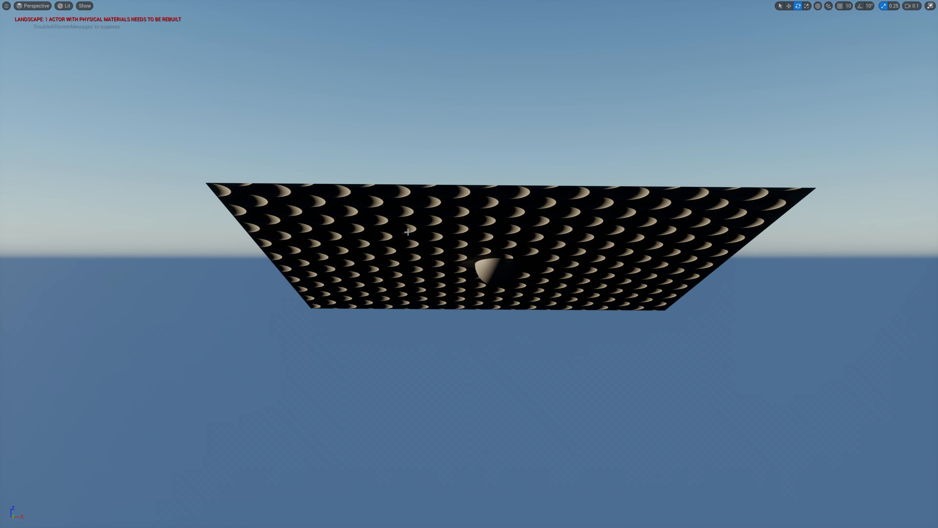
Step: Rotate the patterned plane through several orientations in Lit shading, including a spin of about -294°, and deselect it
click(408, 232)
drag(497, 258, 497, 237)
alt+drag(497, 264, 363, 281)
drag(458, 265, 429, 313)
drag(419, 258, 446, 235)
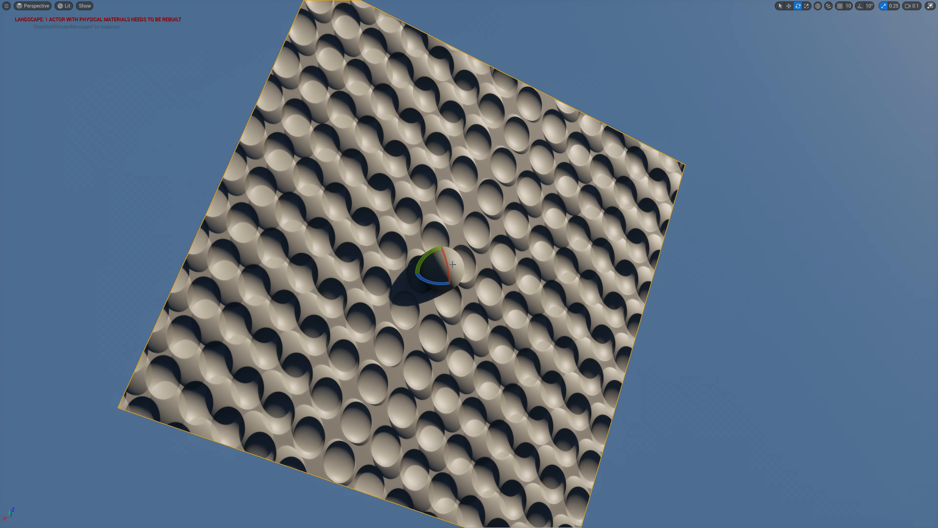
drag(447, 269, 439, 218)
alt+drag(438, 236, 676, 107)
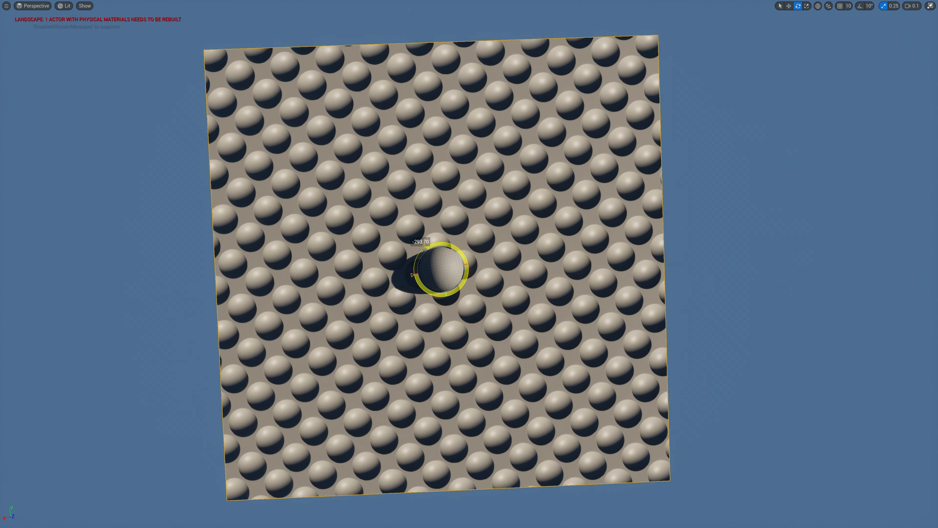
key(Escape)
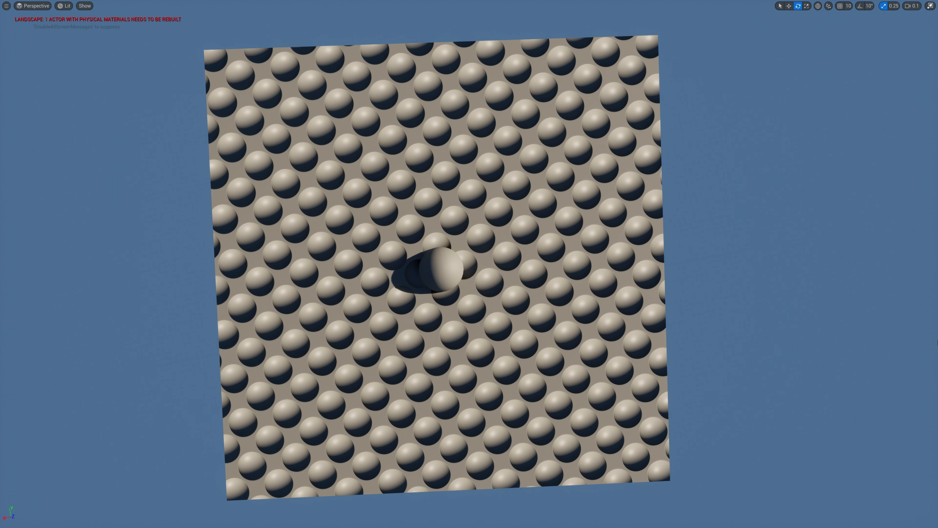
Step: Leave the full-screen viewport, open the central sphere's static mesh for editing and display its UV Channel 0
key(F11)
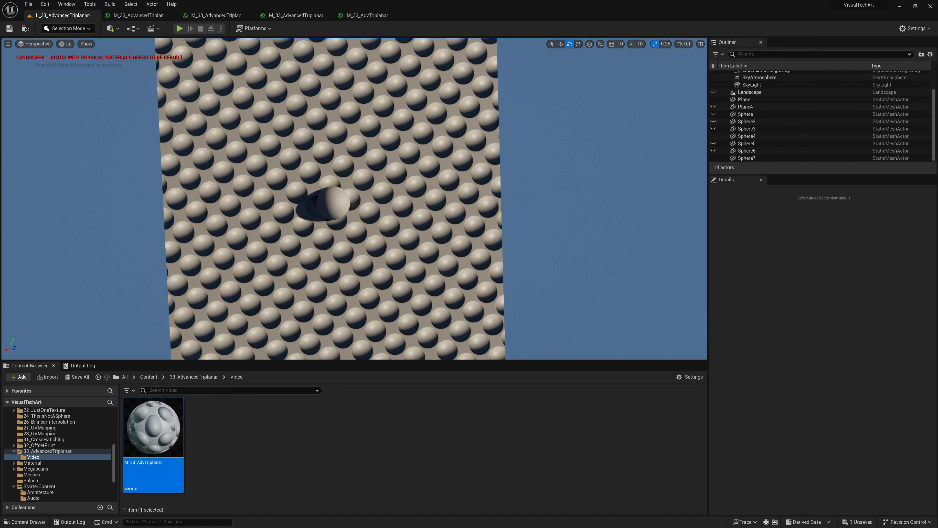
click(328, 204)
double_click(811, 342)
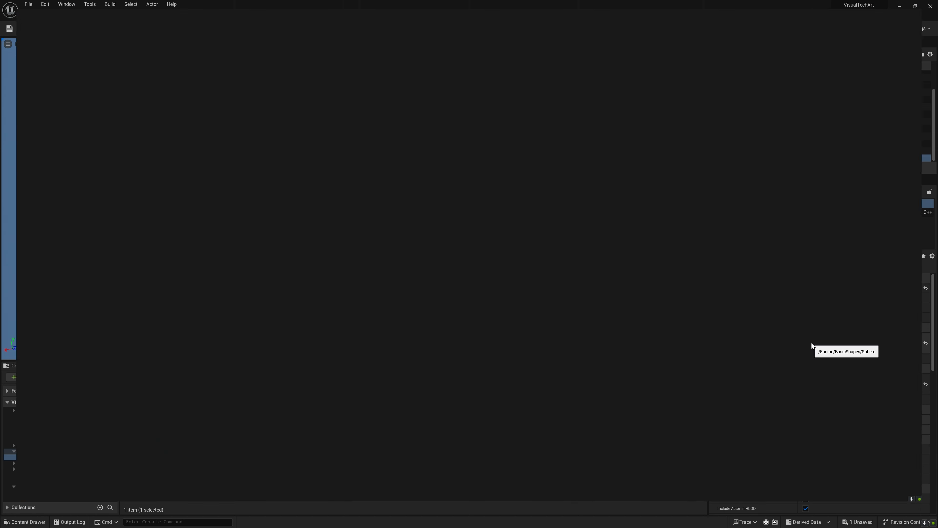
click(167, 28)
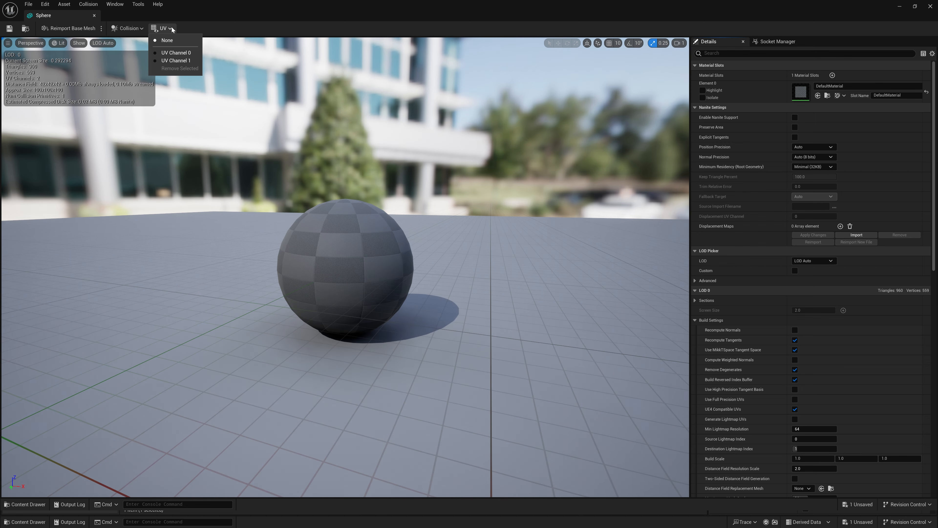
click(178, 51)
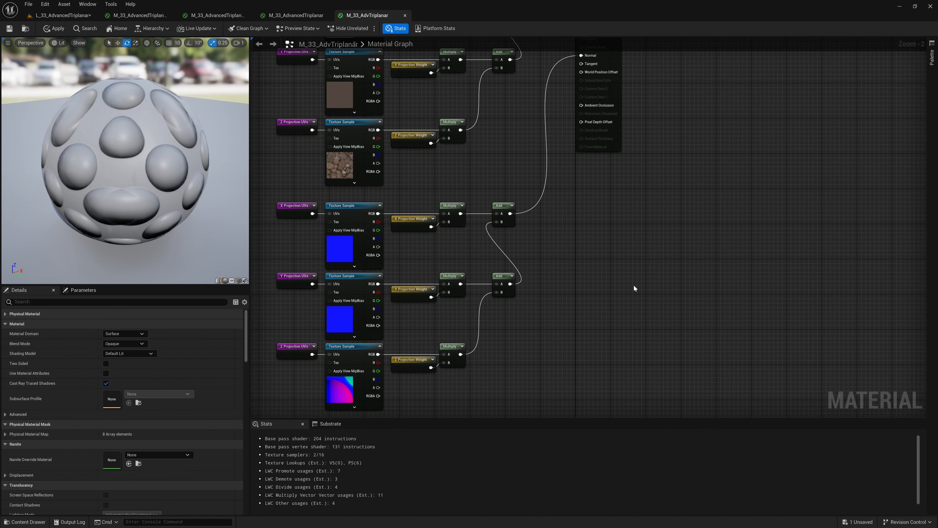
Step: Disable Tangent Space Normal in the advanced settings of M_33_AdvTriplanar and inspect the lit sphere in the level
click(23, 414)
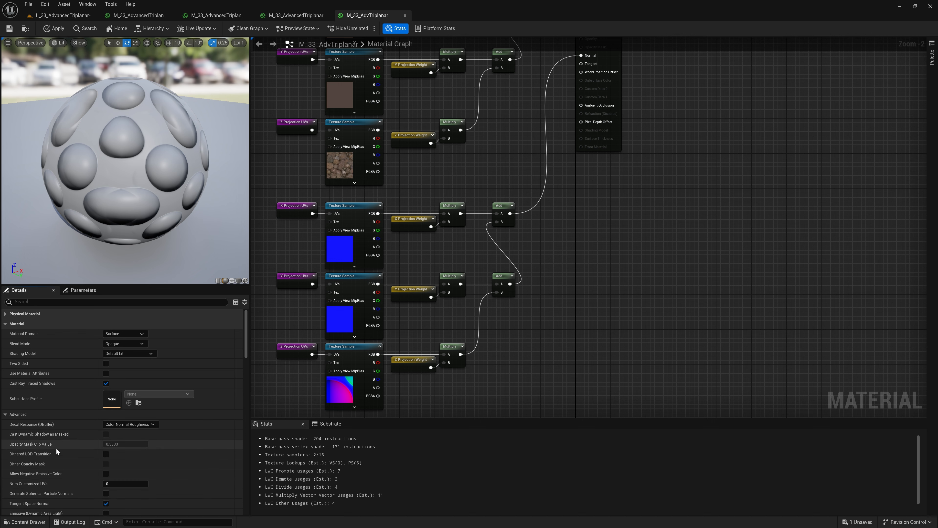
click(107, 503)
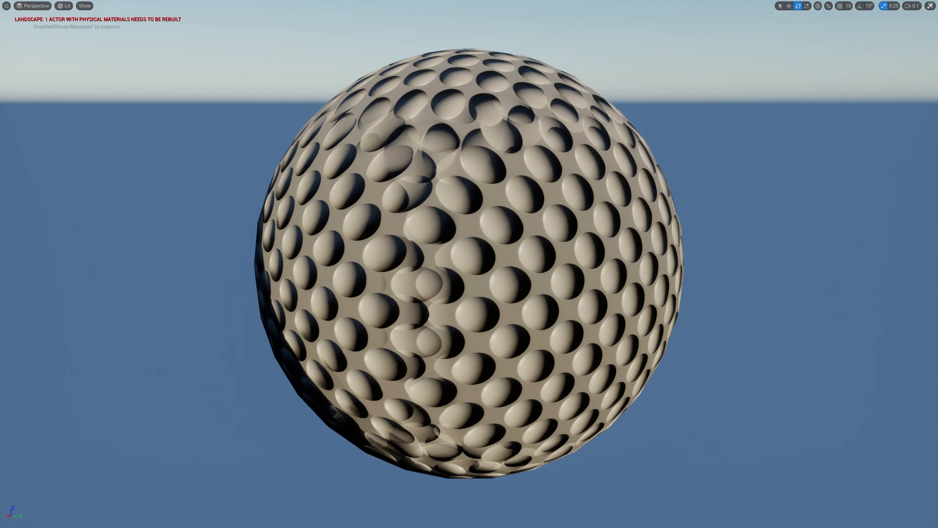
mouse_move(469, 264)
alt+mouse_down()
mouse_move(392, 295)
mouse_move(362, 292)
mouse_move(347, 255)
mouse_move(399, 229)
mouse_move(495, 289)
mouse_move(469, 290)
mouse_move(480, 272)
alt+mouse_up()
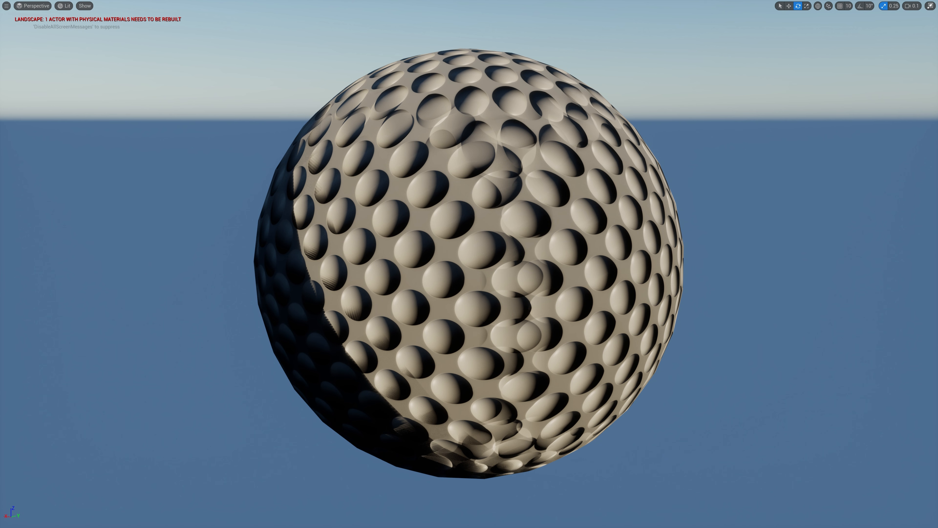
Step: Show the bump-patterned sphere in the World Normal buffer visualization
click(64, 5)
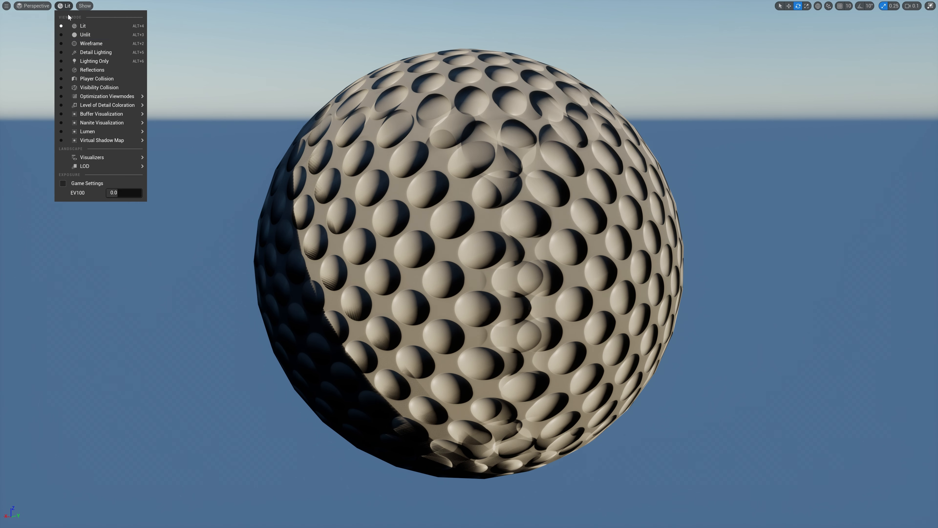
mouse_move(111, 114)
click(174, 262)
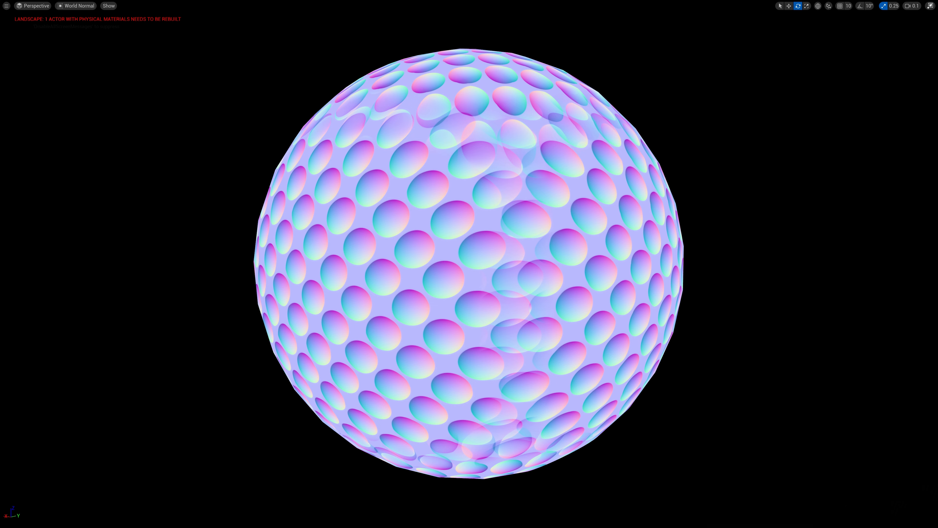